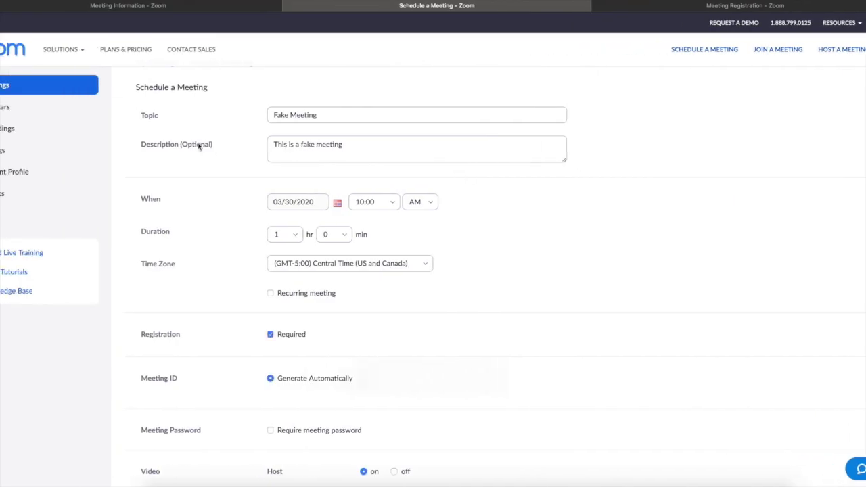
# - Review the meeting scheduling form's details and registration requirement, and the attendee registration page for the fake meeting
pyautogui.scroll(1, 285, 108)
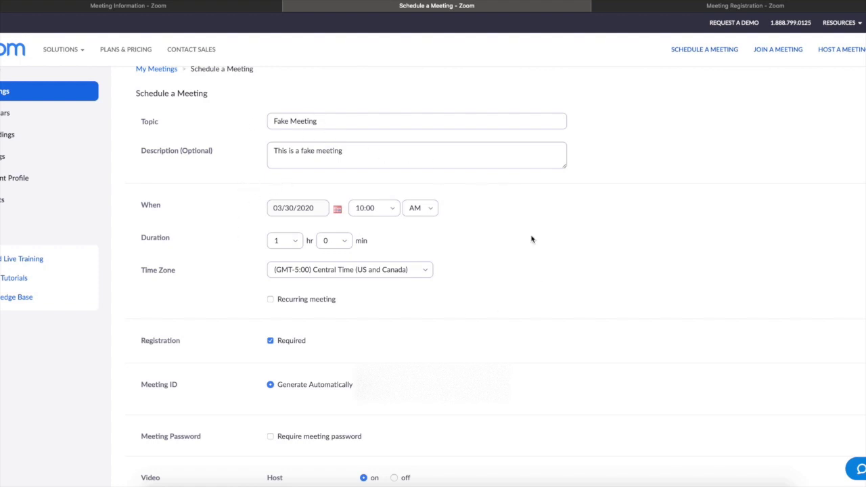
pyautogui.scroll(-2, 531, 235)
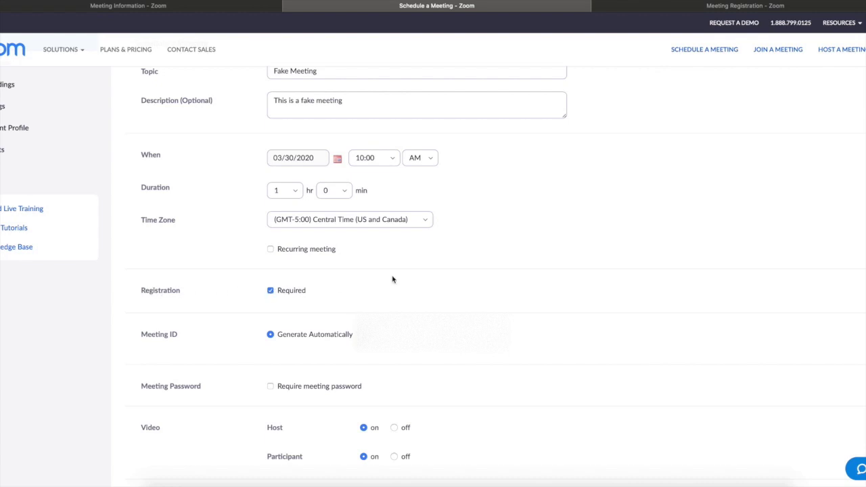
pyautogui.scroll(1, 393, 279)
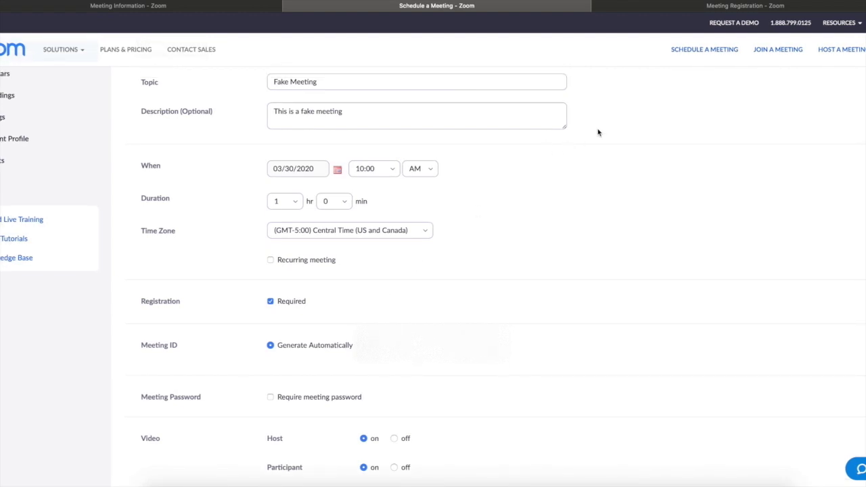
pyautogui.click(625, 11)
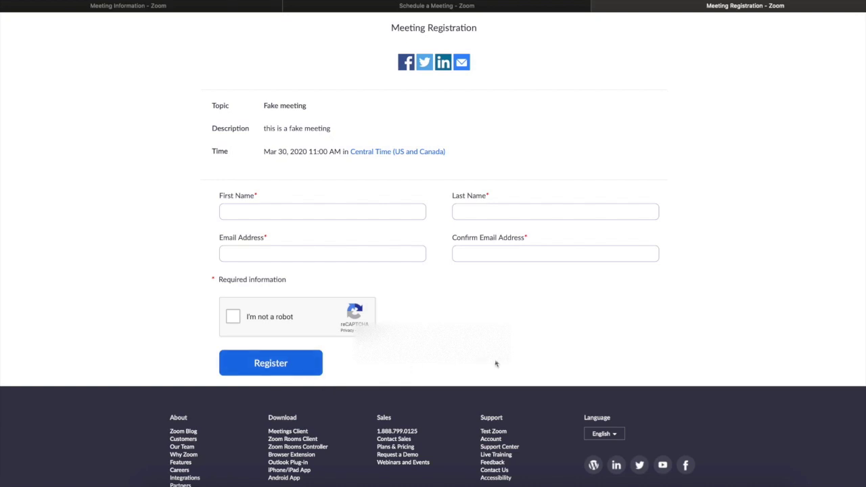
# - Return to the scheduling form, require a meeting password and enter the meeting password
pyautogui.click(428, 6)
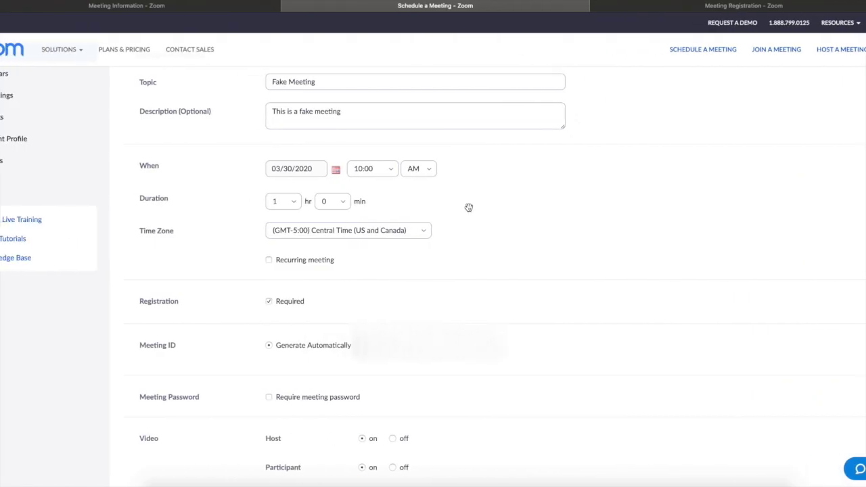
pyautogui.scroll(-2, 222, 324)
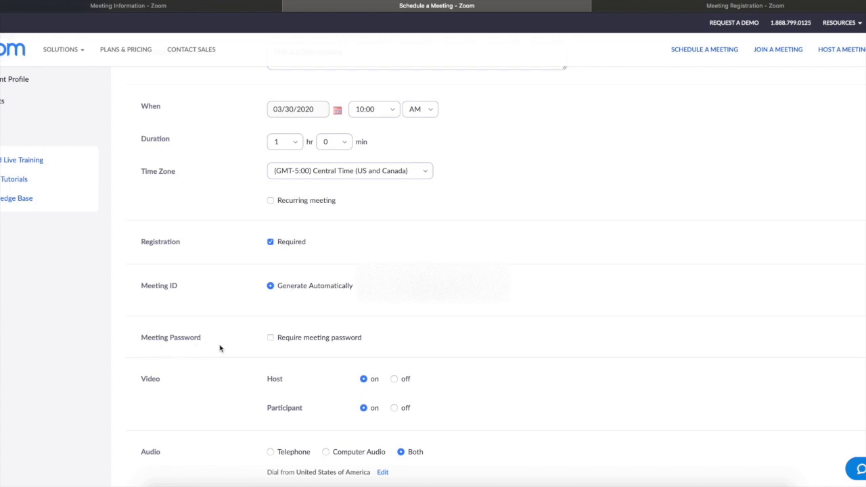
pyautogui.click(271, 336)
pyautogui.write('mypassword')
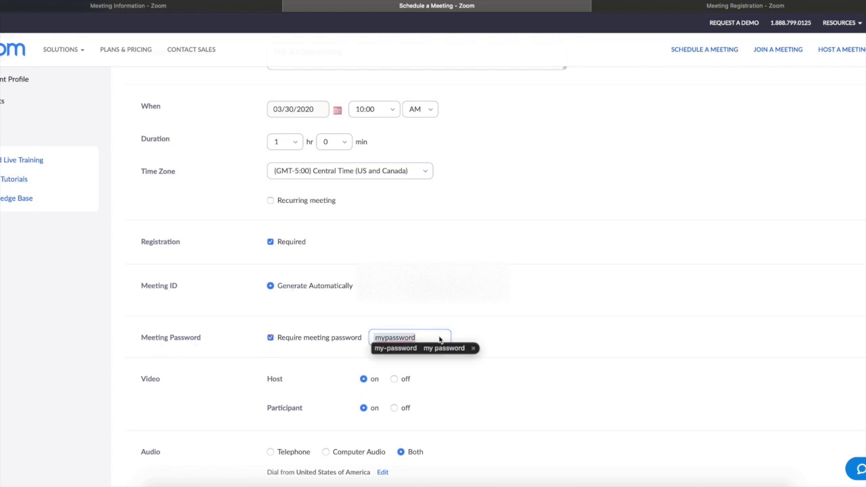
pyautogui.click(484, 327)
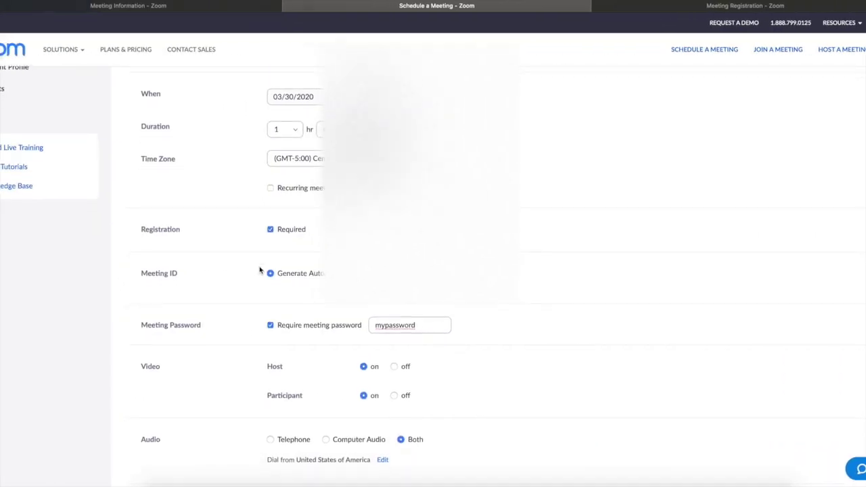
# - Review the scheduling form's meeting options for join before host, mute upon entry and waiting room
pyautogui.scroll(-3, 259, 270)
pyautogui.scroll(-4, 259, 270)
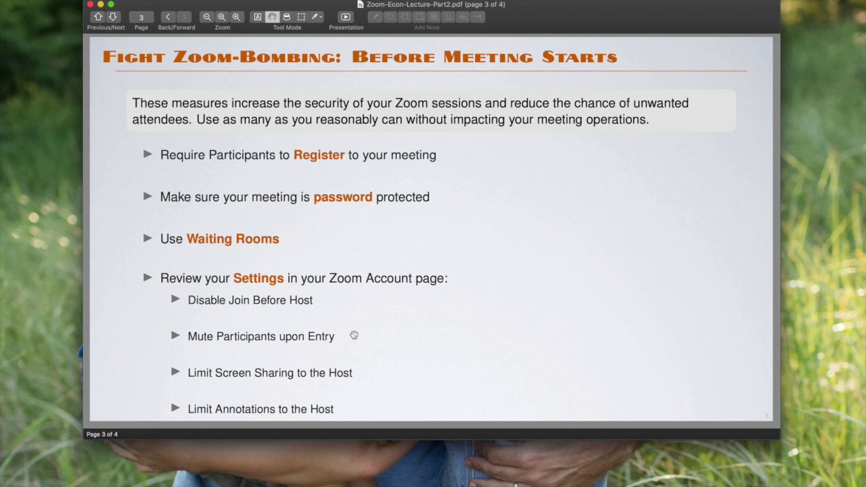
pyautogui.hotkey('ctrl', 'Left')
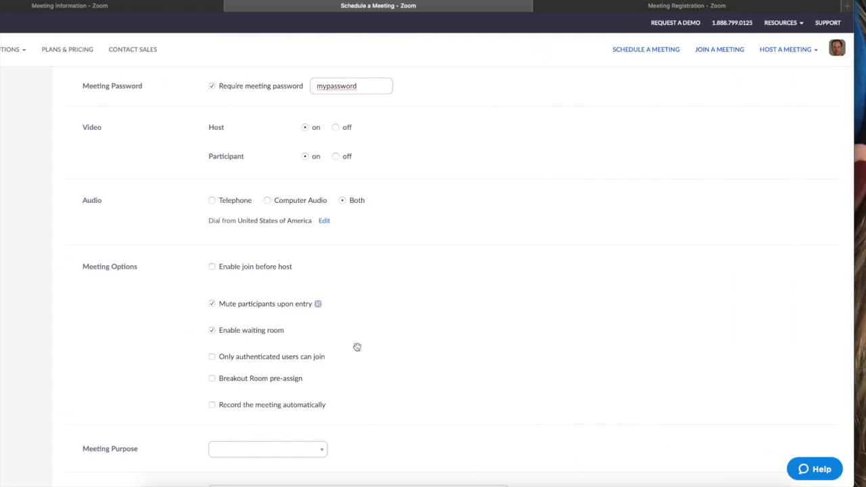
pyautogui.hscroll(-2, 356, 348)
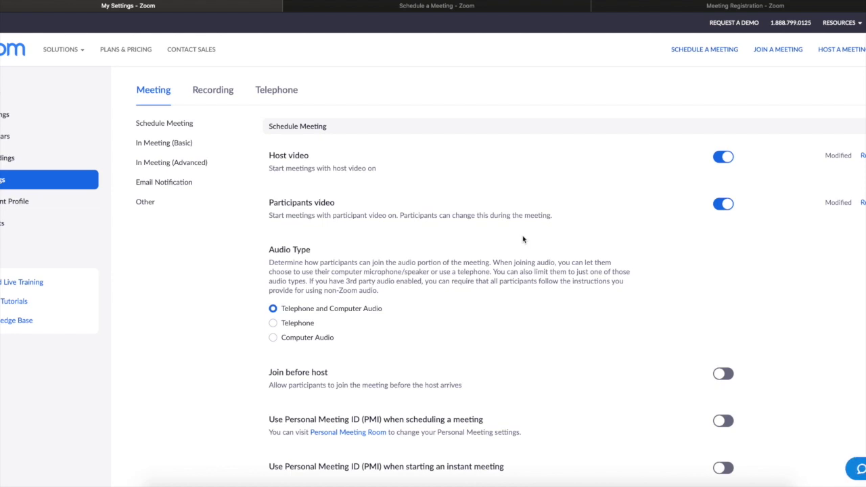
# - Examine the account's meeting settings for join before host, private chat, file transfer, screen sharing and annotation
pyautogui.scroll(-3, 463, 291)
pyautogui.scroll(-20, 461, 289)
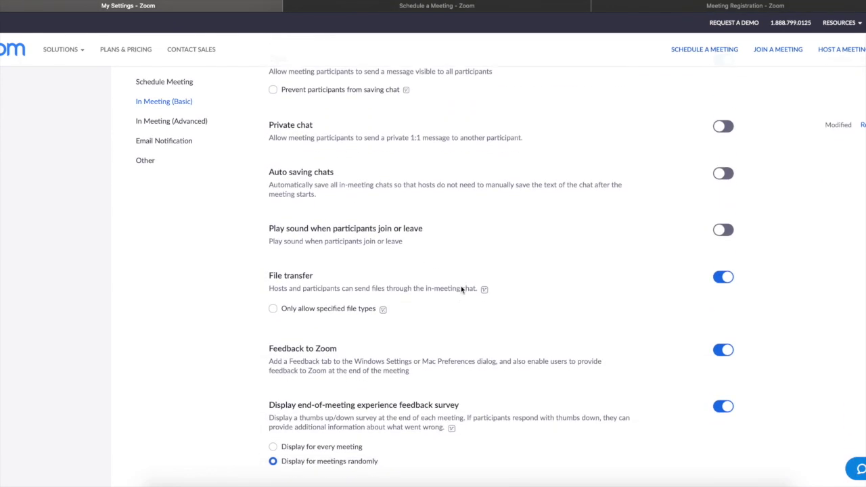
pyautogui.scroll(-2, 461, 290)
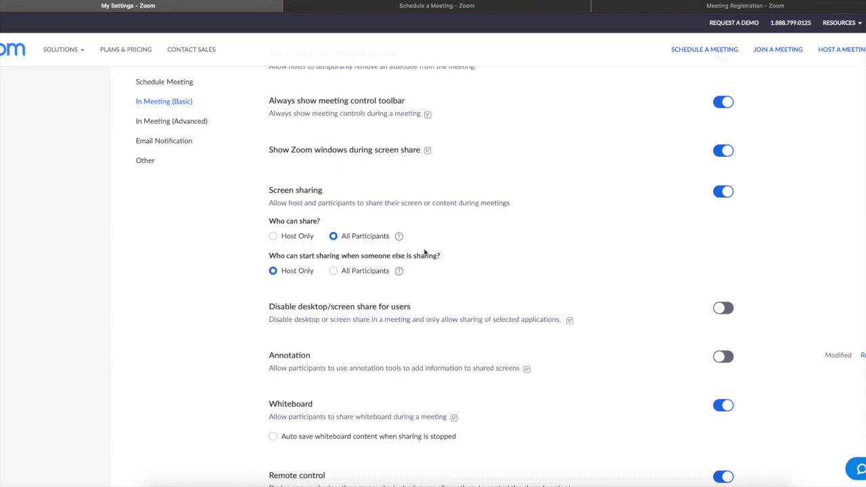
pyautogui.scroll(-1, 447, 258)
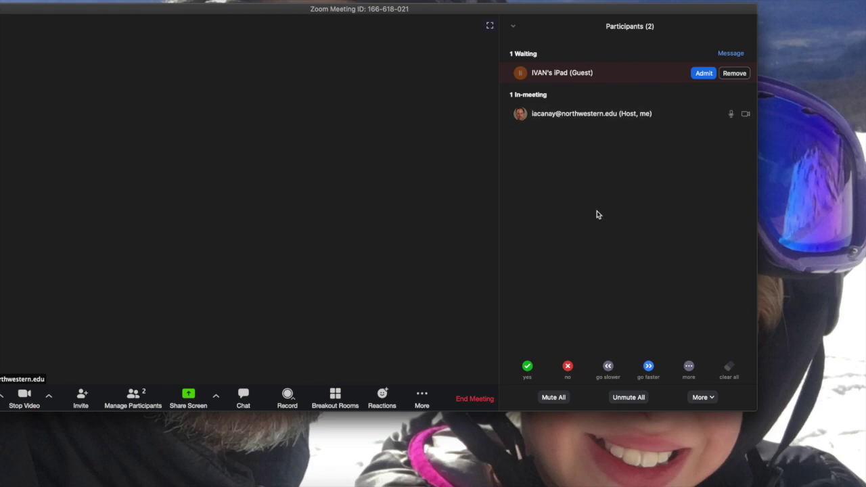
# - Turn off the option allowing participants to unmute themselves in the live meeting, and check the meeting-wide participant options
pyautogui.click(702, 397)
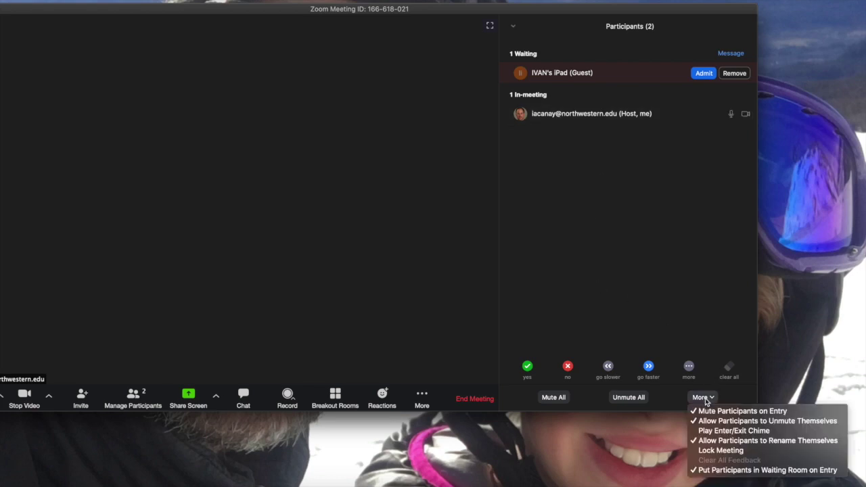
pyautogui.click(713, 452)
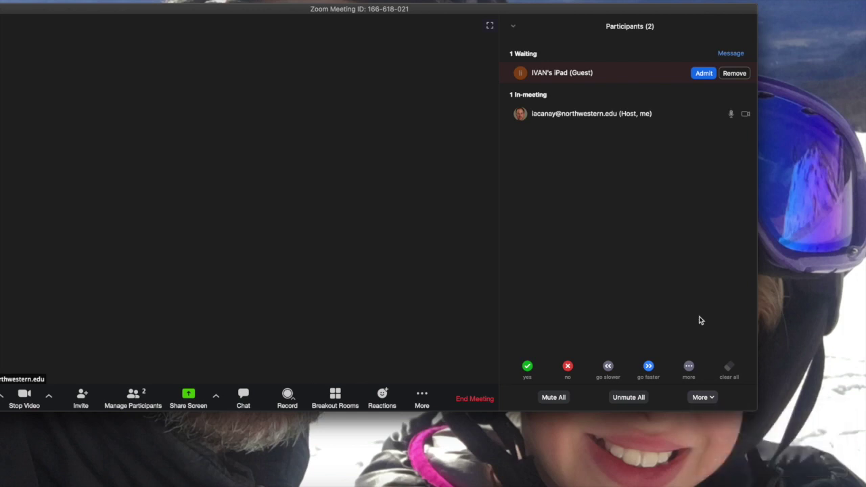
pyautogui.click(712, 399)
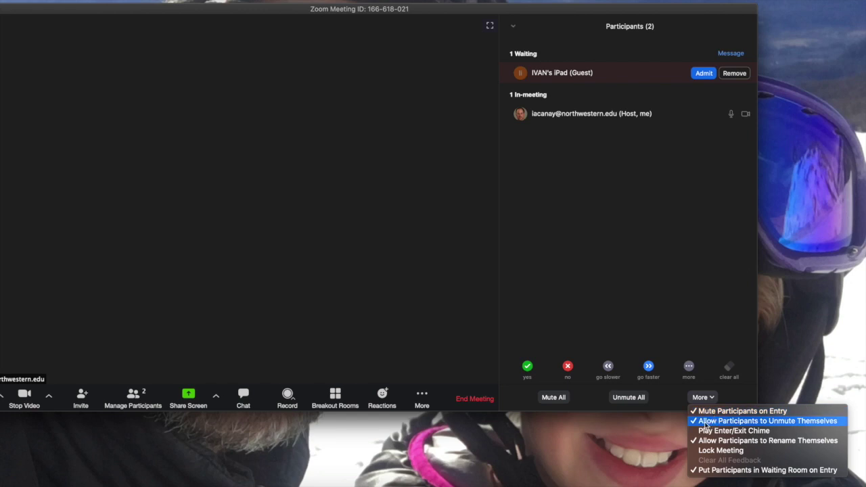
pyautogui.click(707, 422)
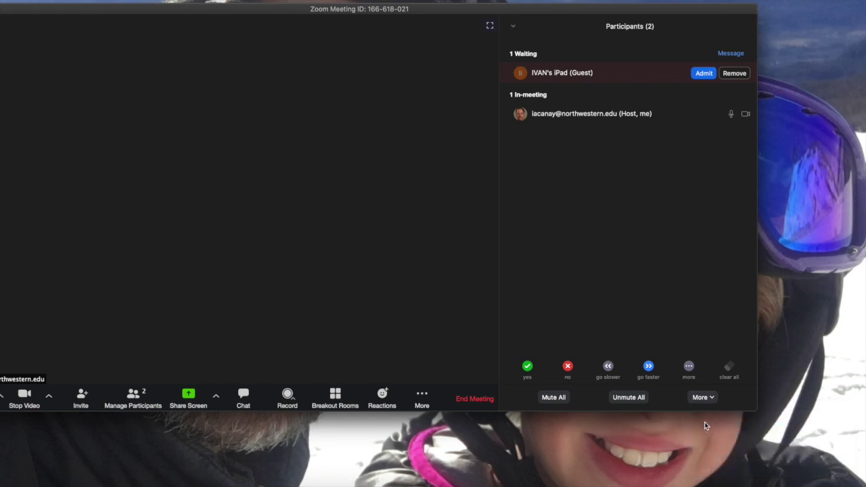
pyautogui.click(704, 398)
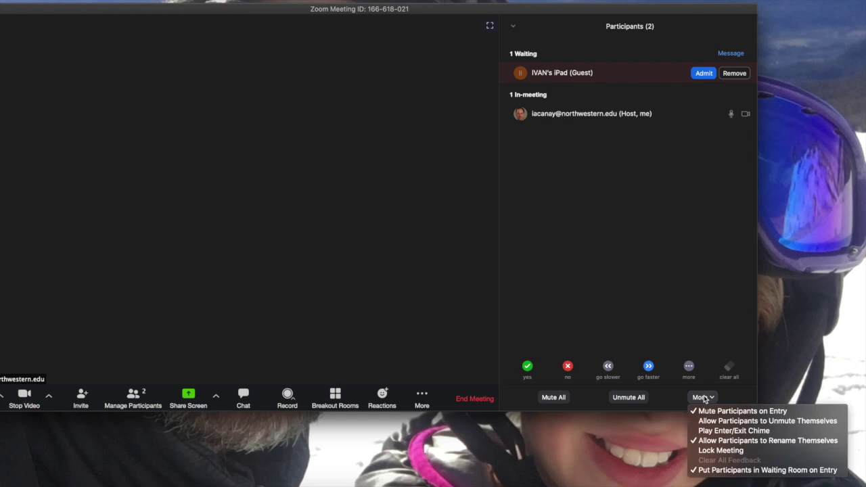
pyautogui.click(703, 397)
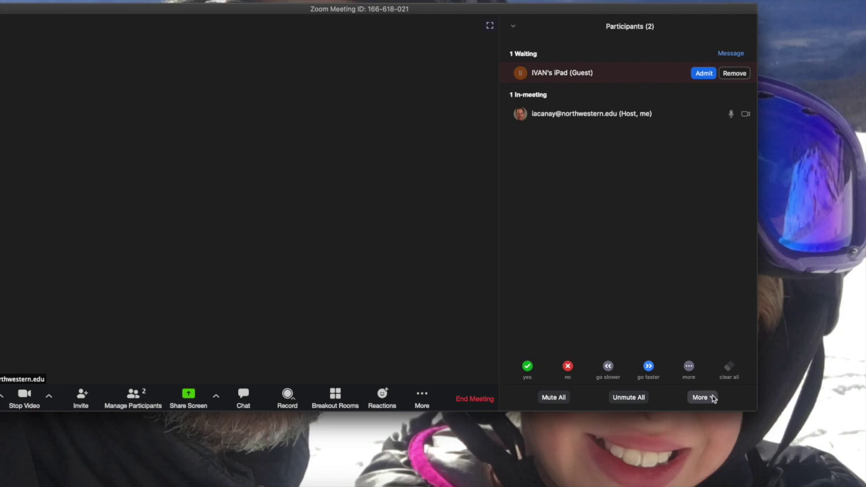
pyautogui.click(710, 398)
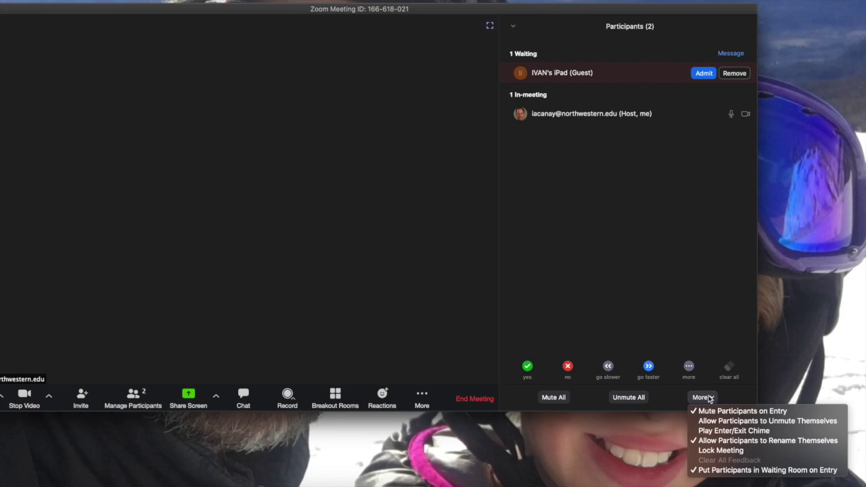
pyautogui.click(680, 284)
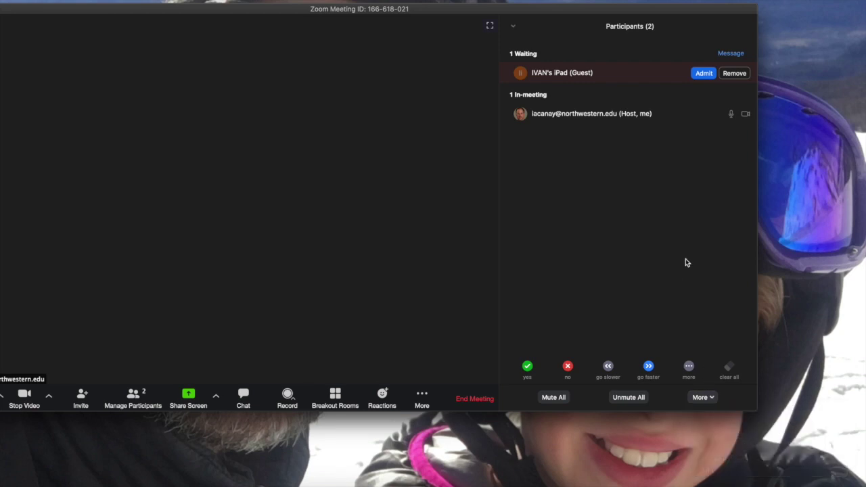
# - Mute the host's microphone and admit the waiting iPad guest to the meeting
pyautogui.click(712, 119)
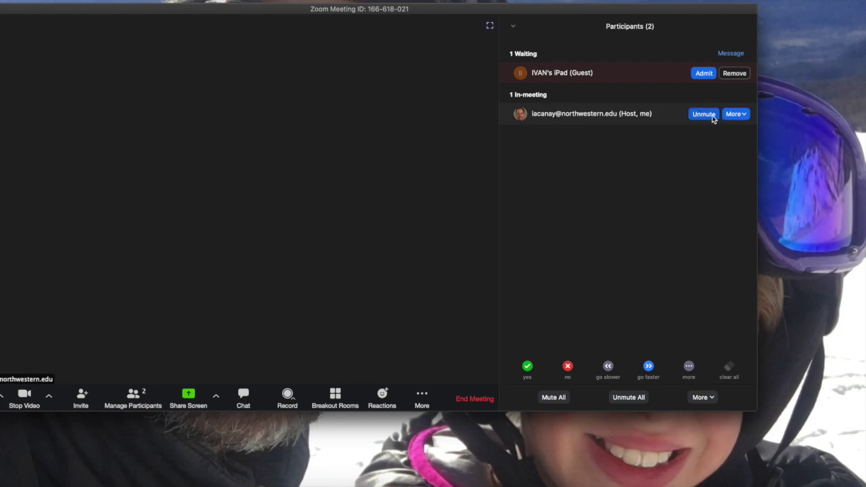
pyautogui.click(712, 119)
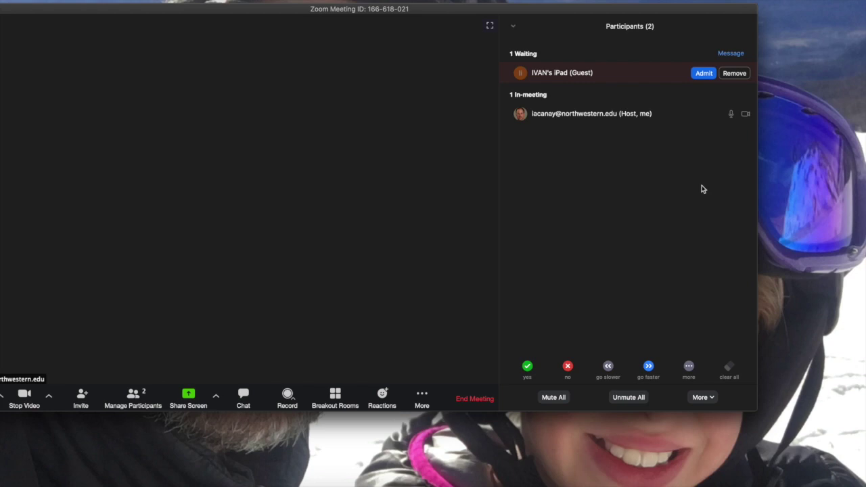
pyautogui.click(704, 117)
pyautogui.click(704, 74)
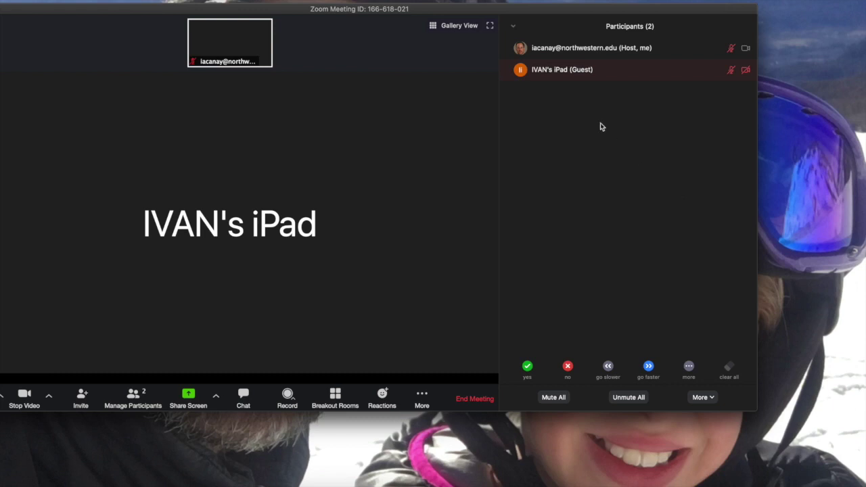
# - Put the iPad guest back in the waiting room, readmit them and open their participant options
pyautogui.moveTo(567, 79)
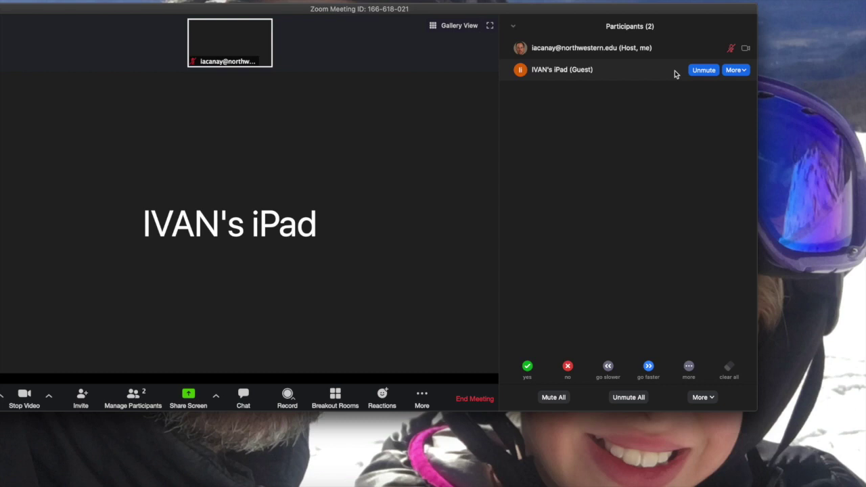
pyautogui.click(745, 71)
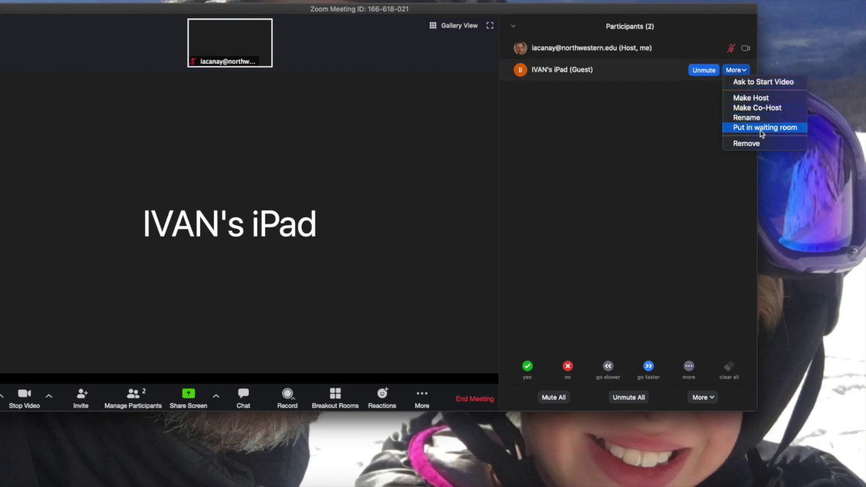
pyautogui.click(785, 133)
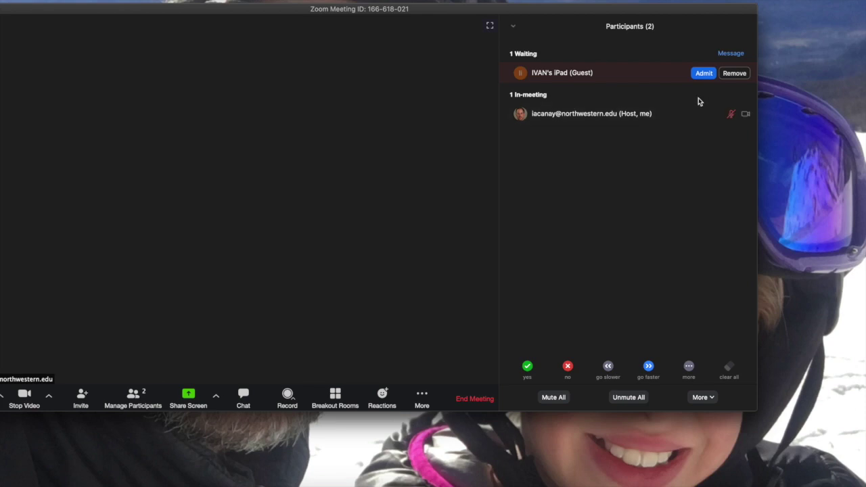
pyautogui.click(702, 74)
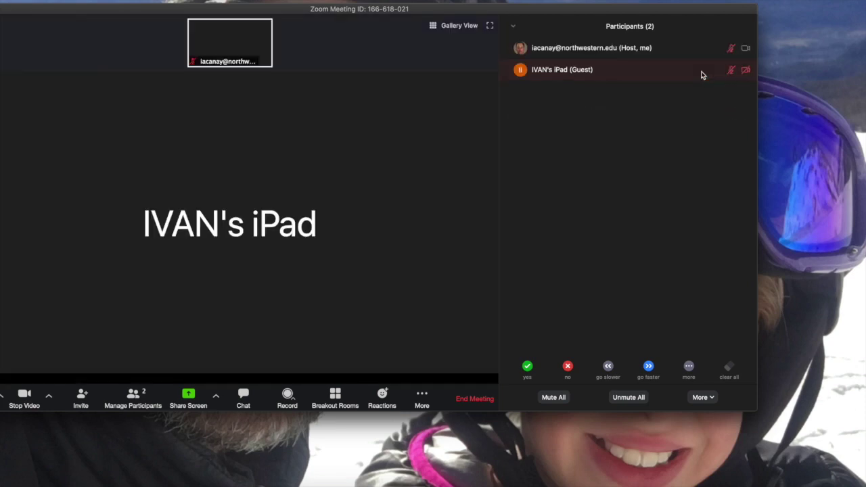
pyautogui.moveTo(725, 75)
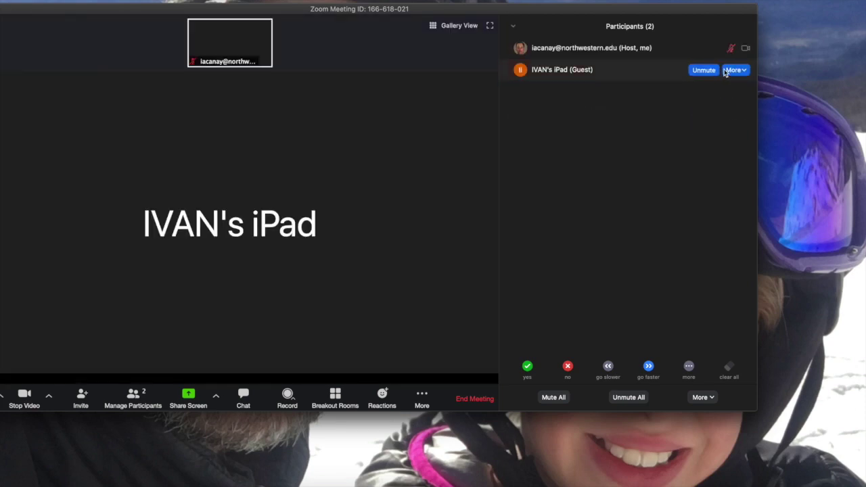
pyautogui.click(744, 72)
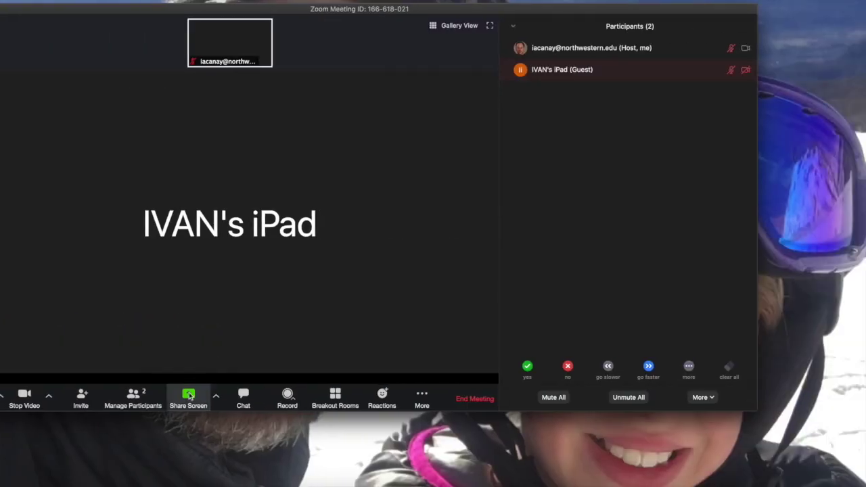
# - Review who can share in the meeting's advanced sharing options and close them
pyautogui.click(215, 397)
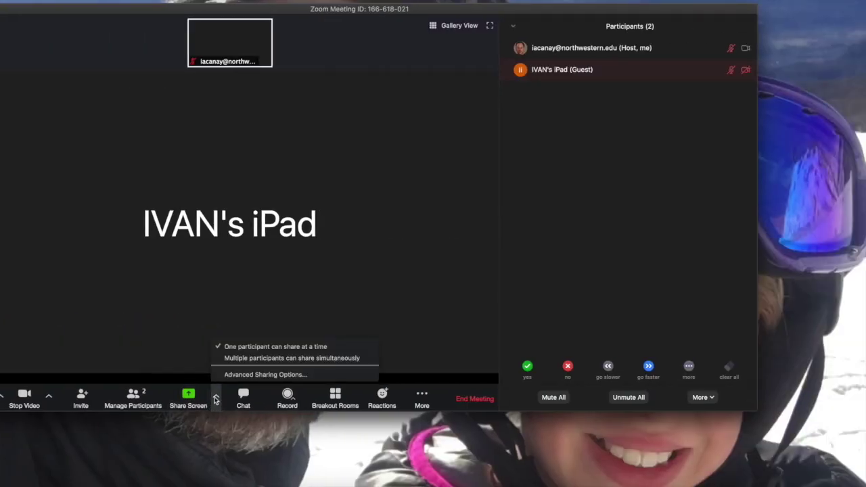
pyautogui.click(266, 374)
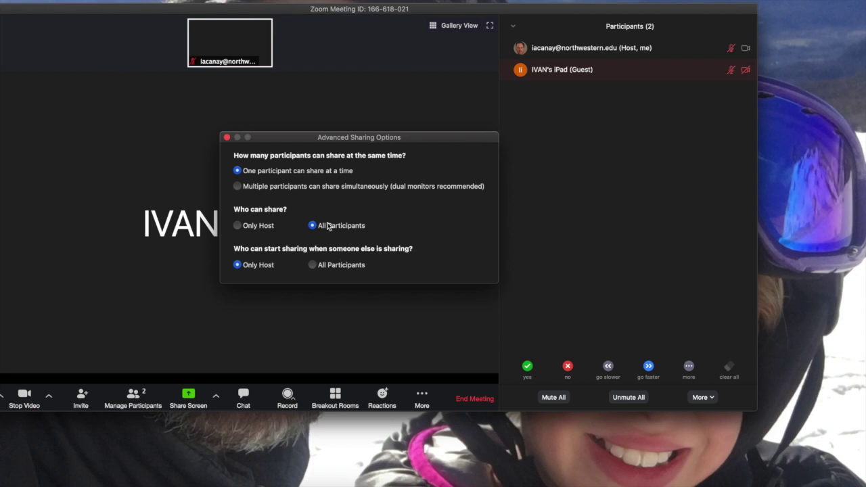
pyautogui.click(227, 137)
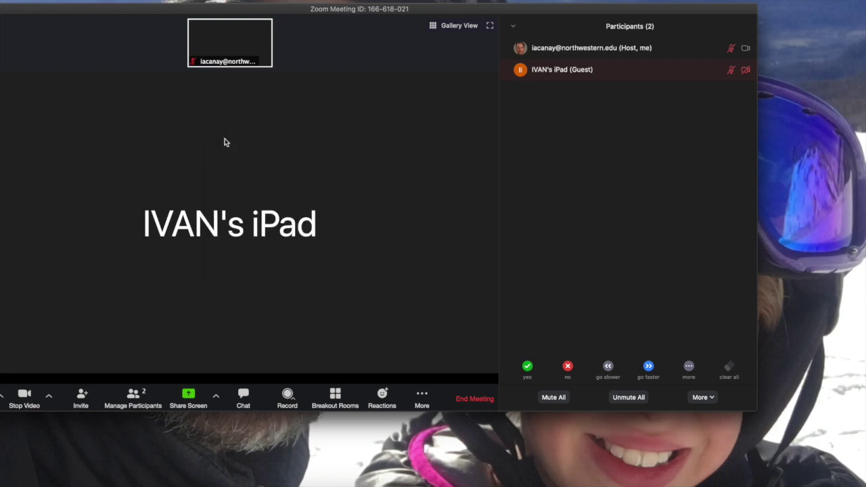